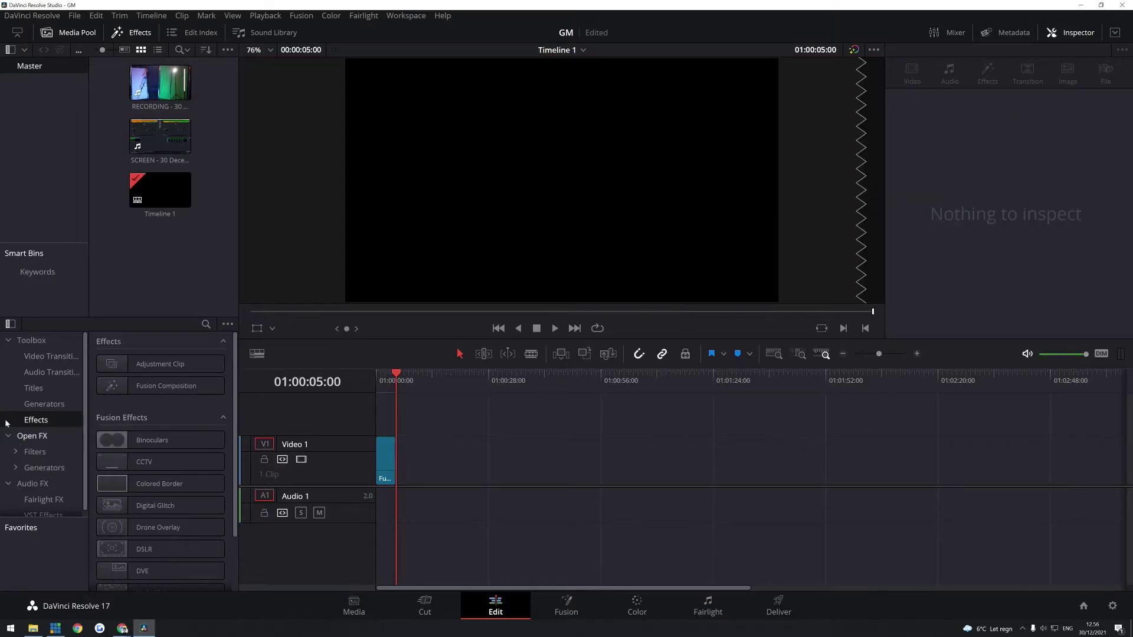
- Add the Mogrt_macro title after the first clip on V1, preview it, and extend its end
{"action": "left_click", "coordinate": [36, 388]}
{"action": "scroll", "coordinate": [159, 460], "scroll_direction": "down", "scroll_amount": 6}
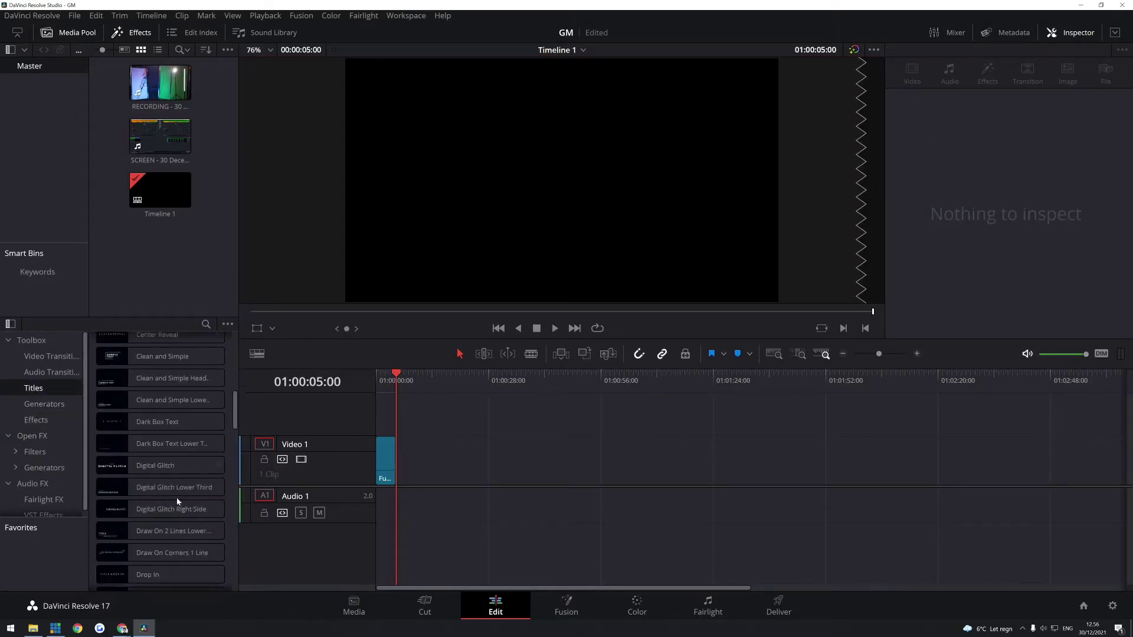
{"action": "scroll", "coordinate": [176, 500], "scroll_direction": "down", "scroll_amount": 2}
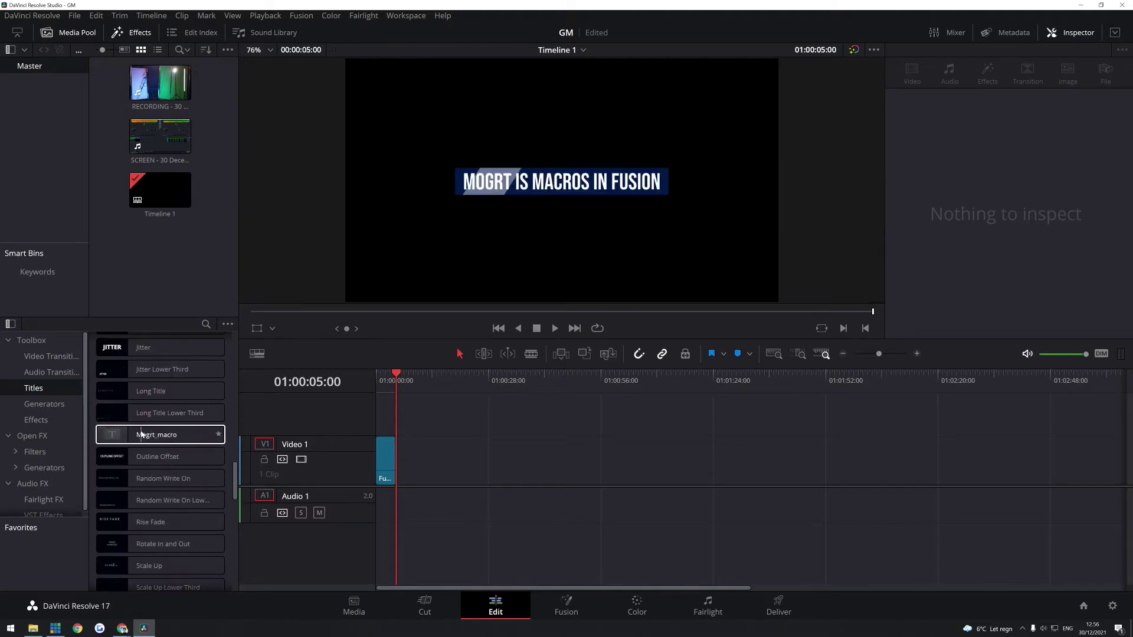
{"action": "left_click_drag", "start_coordinate": [159, 435], "coordinate": [478, 461]}
{"action": "left_click", "coordinate": [472, 381]}
{"action": "key", "text": "space"}
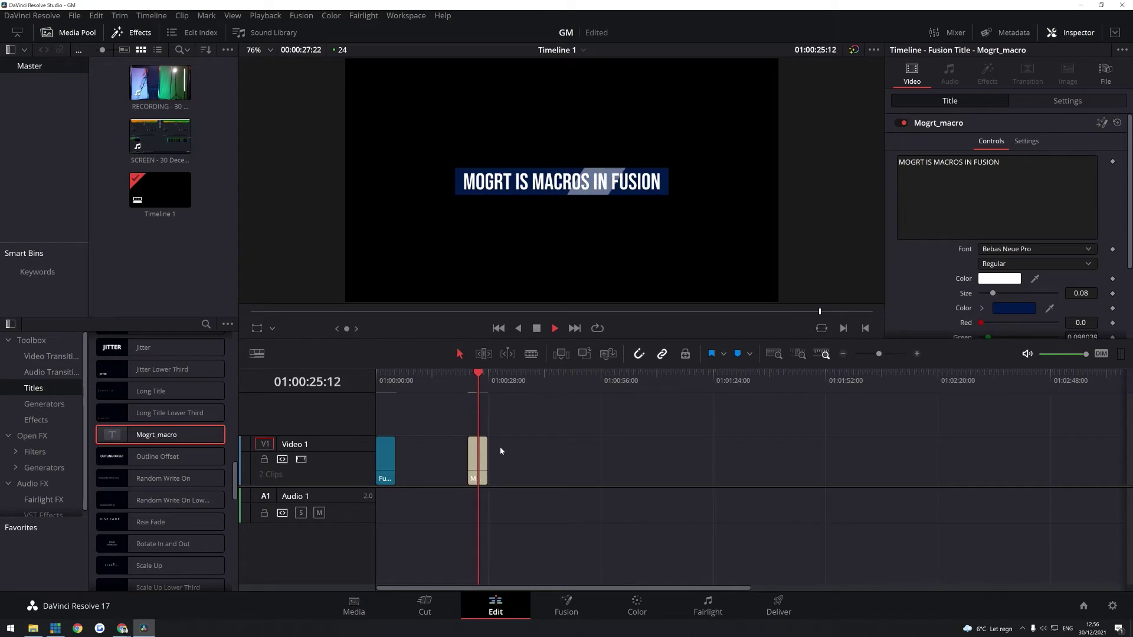
{"action": "key", "text": "space"}
{"action": "scroll", "coordinate": [500, 447], "scroll_direction": "up", "scroll_amount": 2}
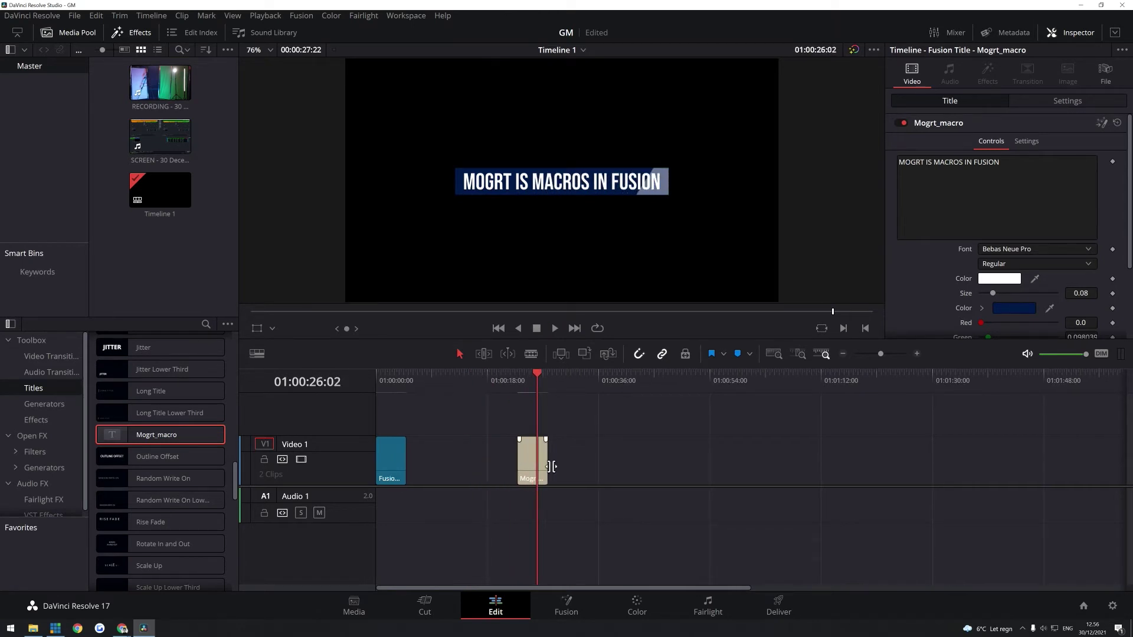
{"action": "left_click_drag", "start_coordinate": [548, 466], "coordinate": [589, 459]}
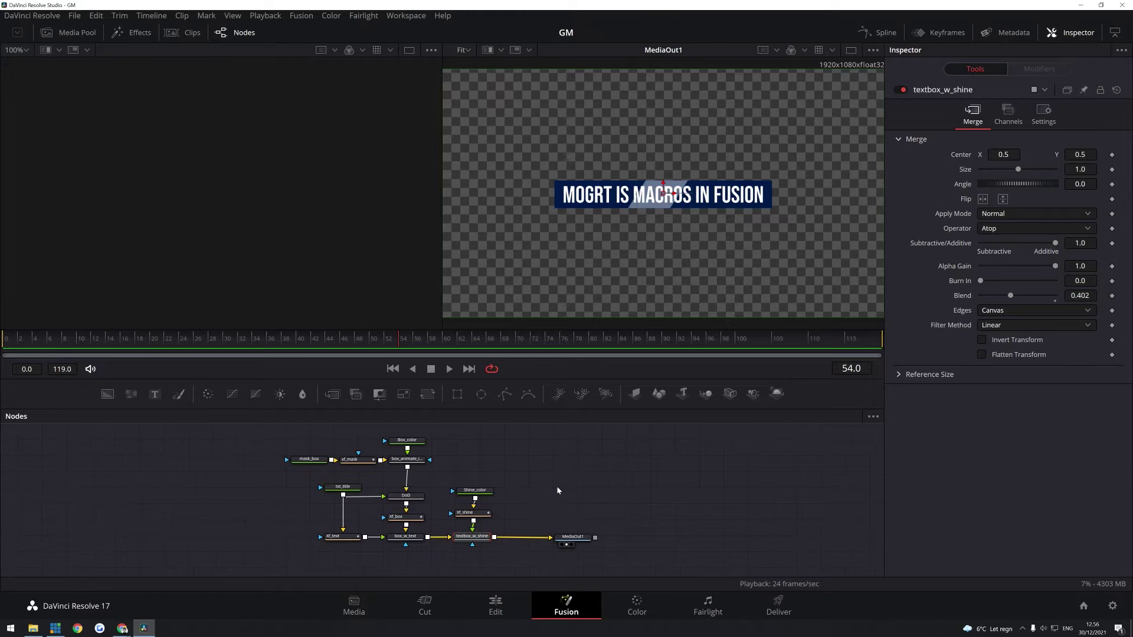
- Move MediaOut1 right and insert a Keyframe Stretcher on the link from textbox_w_shine
{"action": "left_click_drag", "start_coordinate": [576, 539], "coordinate": [674, 538]}
{"action": "left_click", "coordinate": [482, 538]}
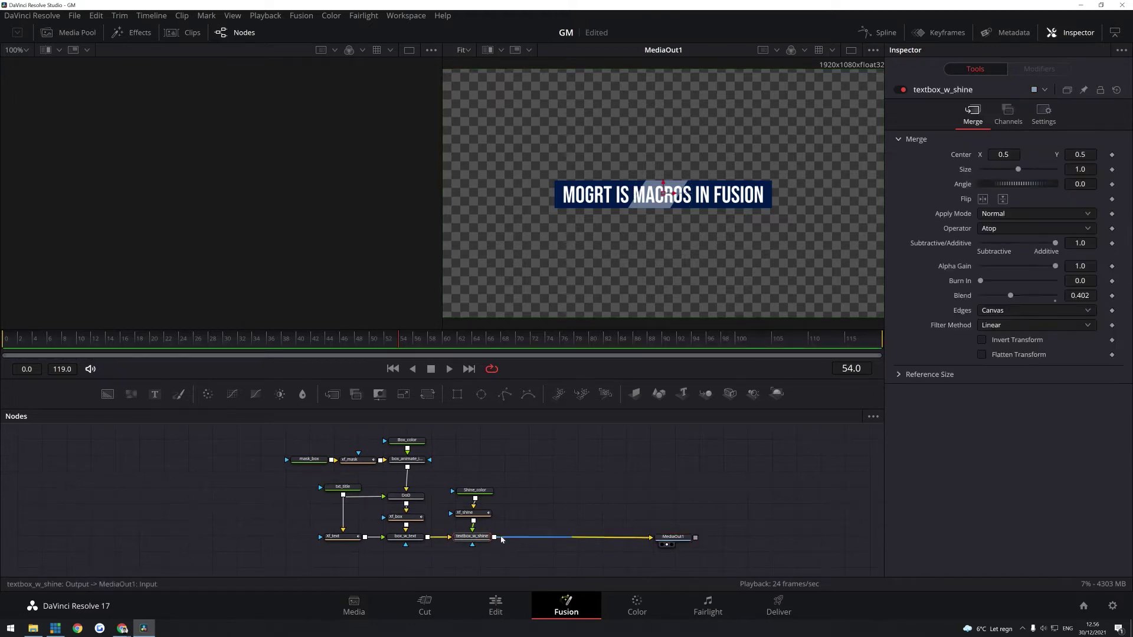
{"action": "key", "text": "shift+space"}
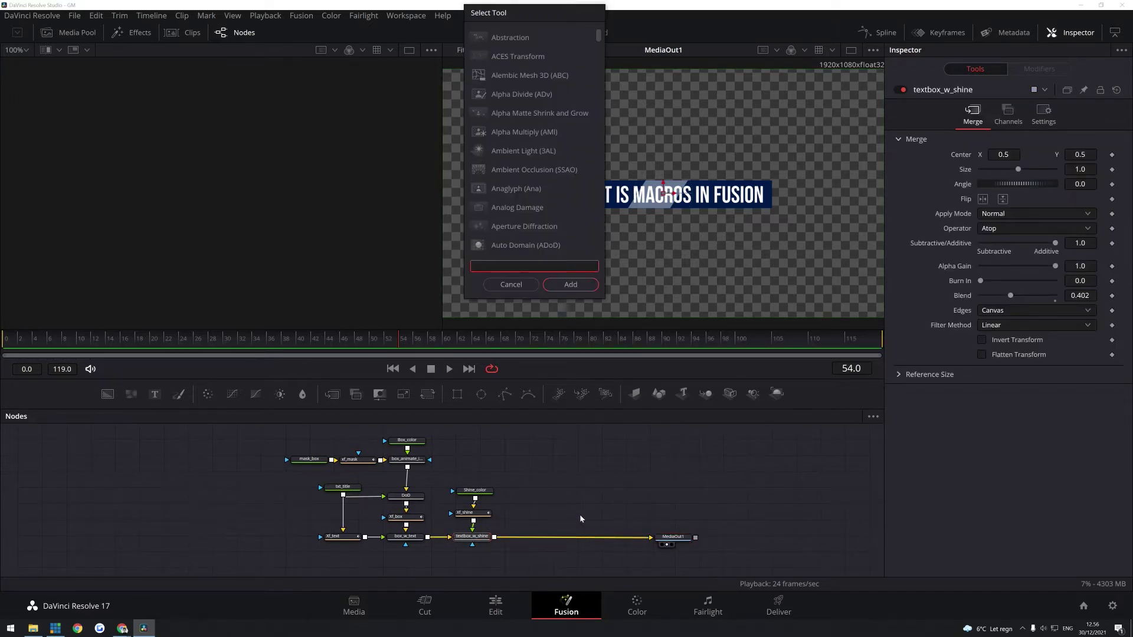
{"action": "type", "text": "keyfr"}
{"action": "key", "text": "Return"}
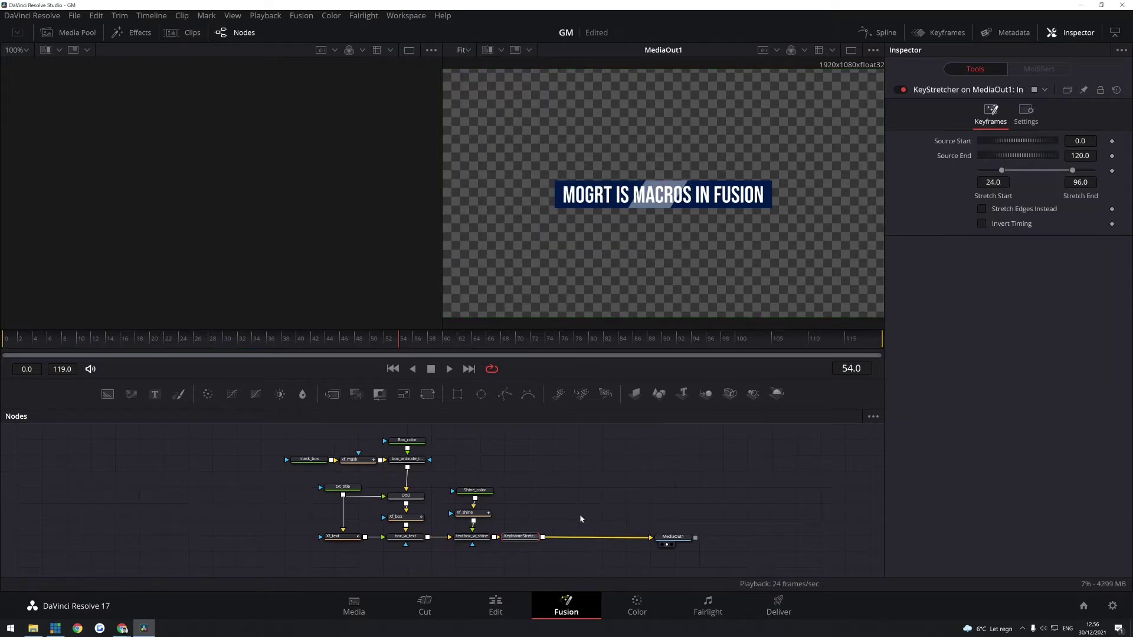
{"action": "left_click", "coordinate": [571, 537]}
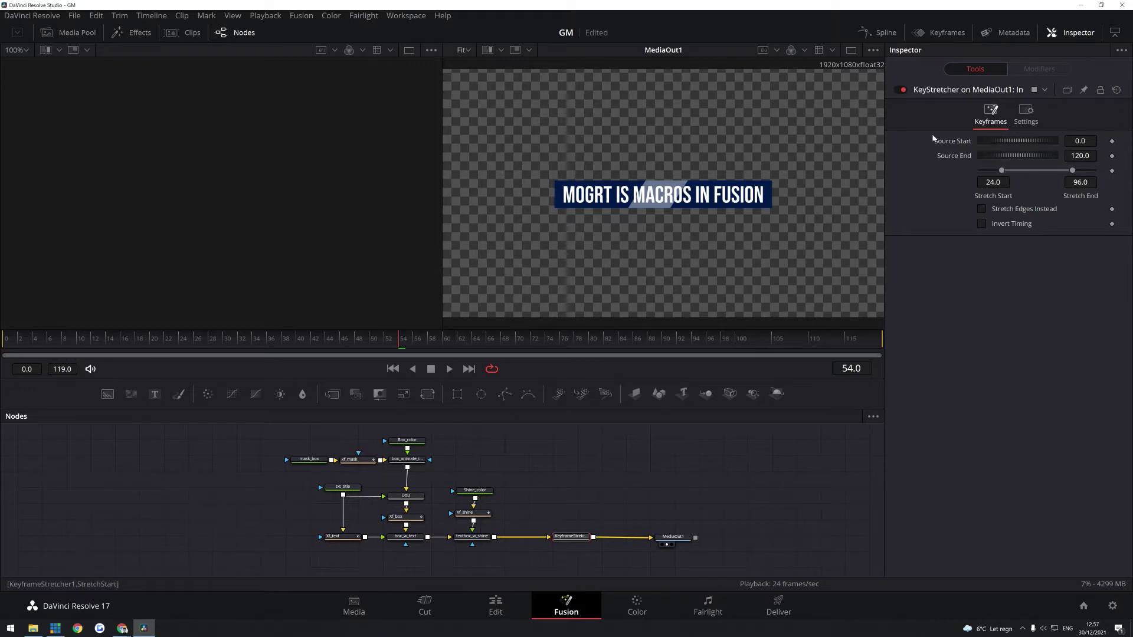
- Check the intro and outro keyframe timing, then set Stretch Start 20 and Stretch End 100
{"action": "left_click", "coordinate": [947, 33]}
{"action": "scroll", "coordinate": [708, 475], "scroll_direction": "up", "scroll_amount": 1}
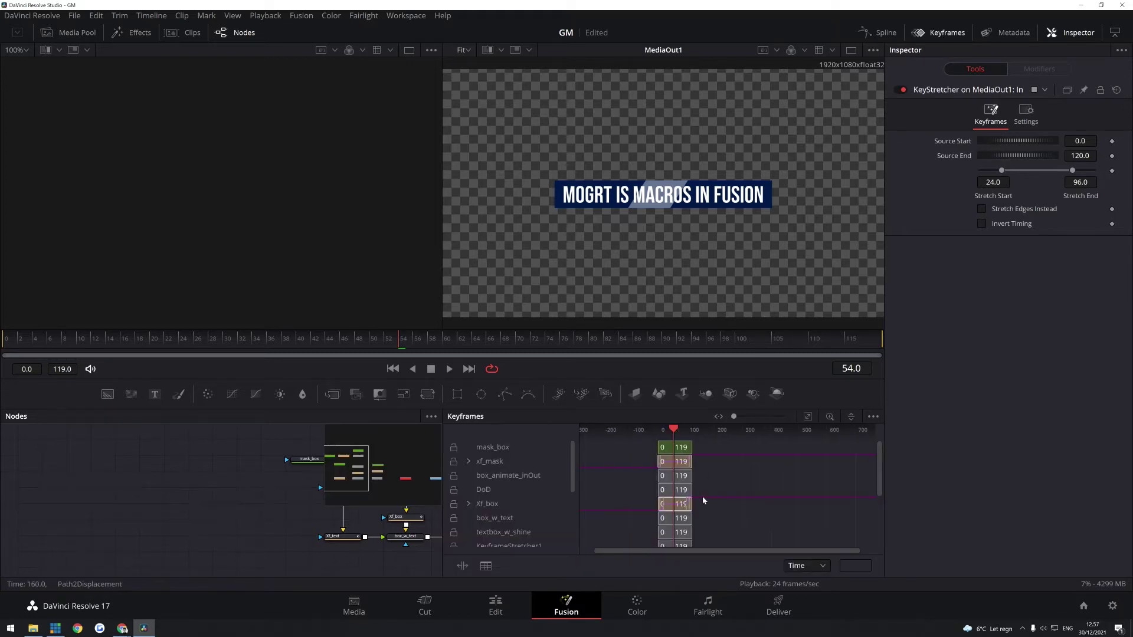
{"action": "scroll", "coordinate": [681, 483], "scroll_direction": "up", "scroll_amount": 1}
{"action": "scroll", "coordinate": [663, 487], "scroll_direction": "up", "scroll_amount": 2}
{"action": "scroll", "coordinate": [657, 490], "scroll_direction": "up", "scroll_amount": 1}
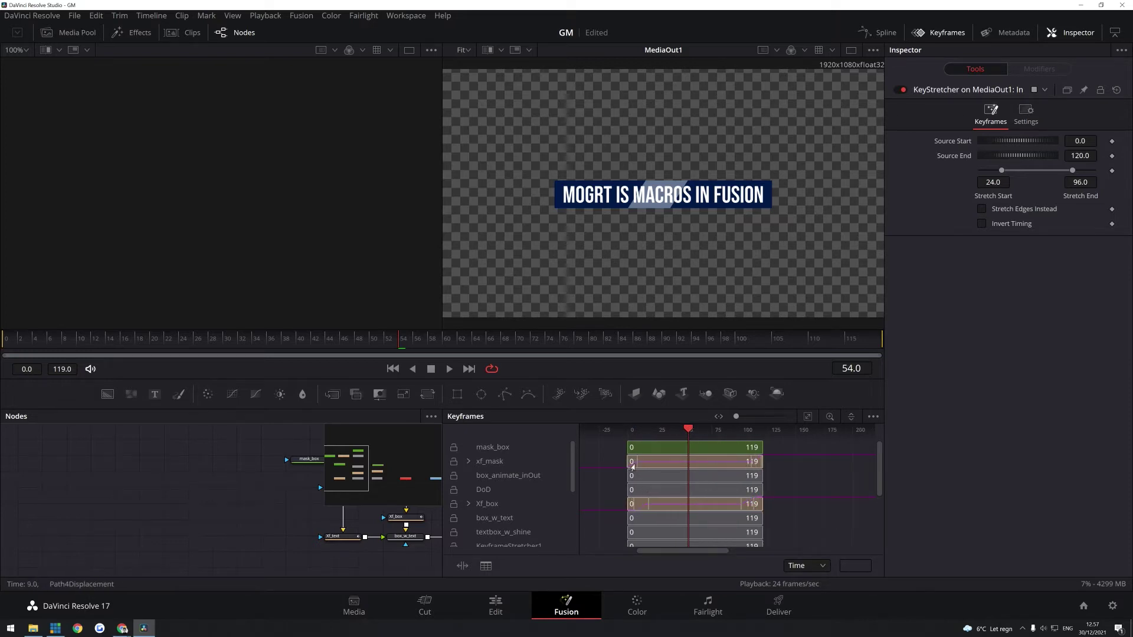
{"action": "mouse_move", "coordinate": [640, 433]}
{"action": "left_mouse_down"}
{"action": "mouse_move", "coordinate": [673, 432]}
{"action": "mouse_move", "coordinate": [654, 432]}
{"action": "left_mouse_up"}
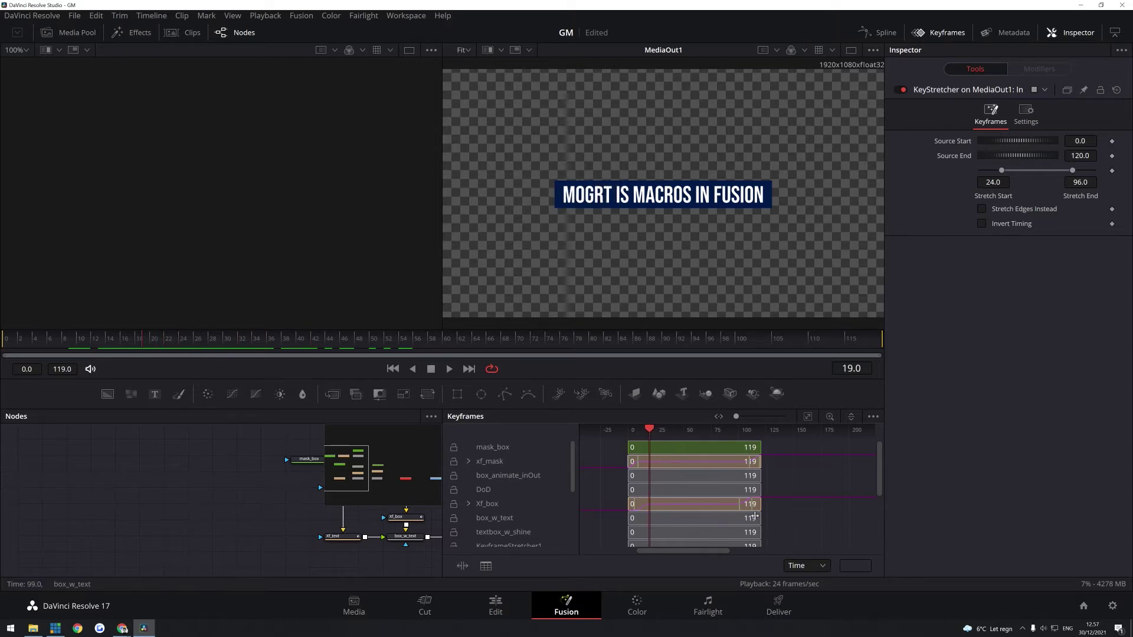
{"action": "scroll", "coordinate": [754, 518], "scroll_direction": "down", "scroll_amount": 3}
{"action": "scroll", "coordinate": [761, 517], "scroll_direction": "down", "scroll_amount": 3}
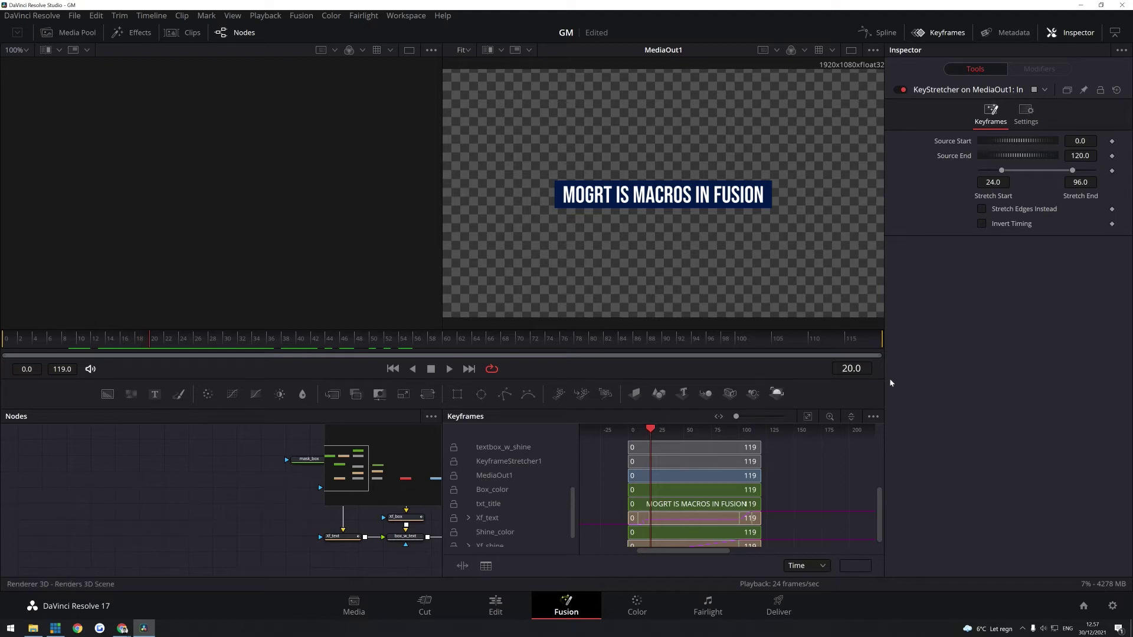
{"action": "double_click", "coordinate": [994, 181]}
{"action": "type", "text": "20"}
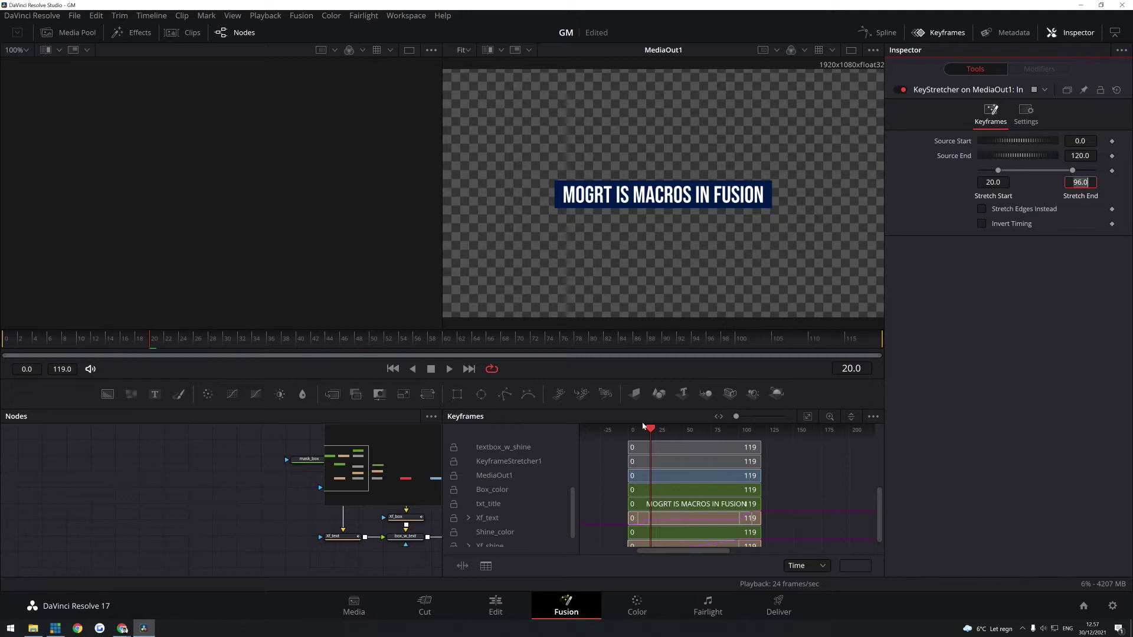
{"action": "left_click_drag", "start_coordinate": [651, 429], "coordinate": [736, 427]}
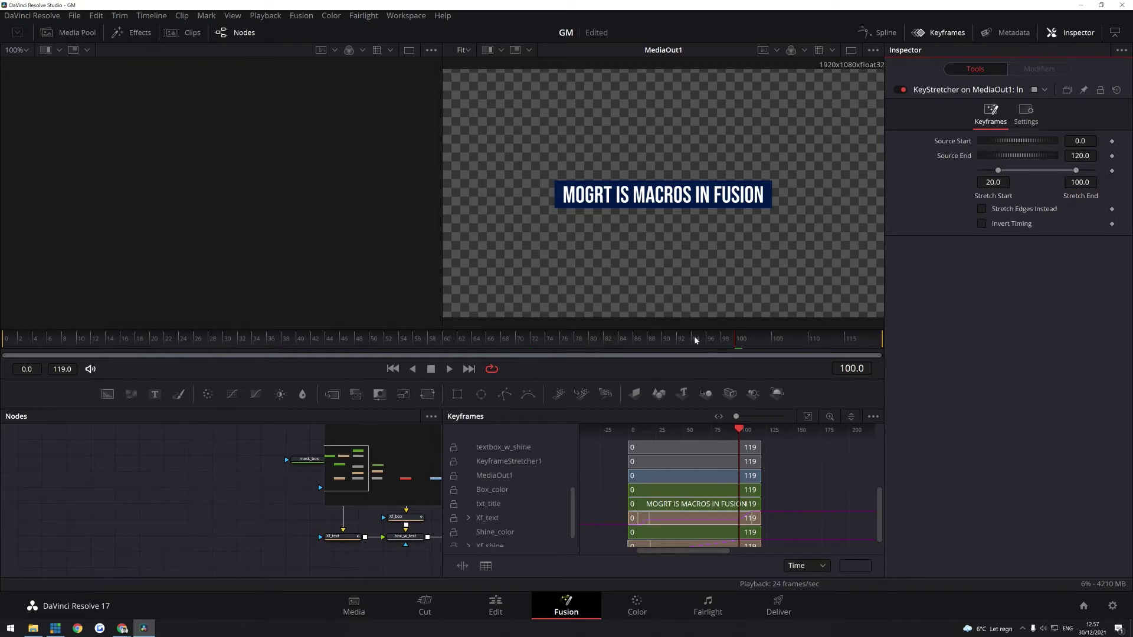
{"action": "left_click", "coordinate": [868, 344]}
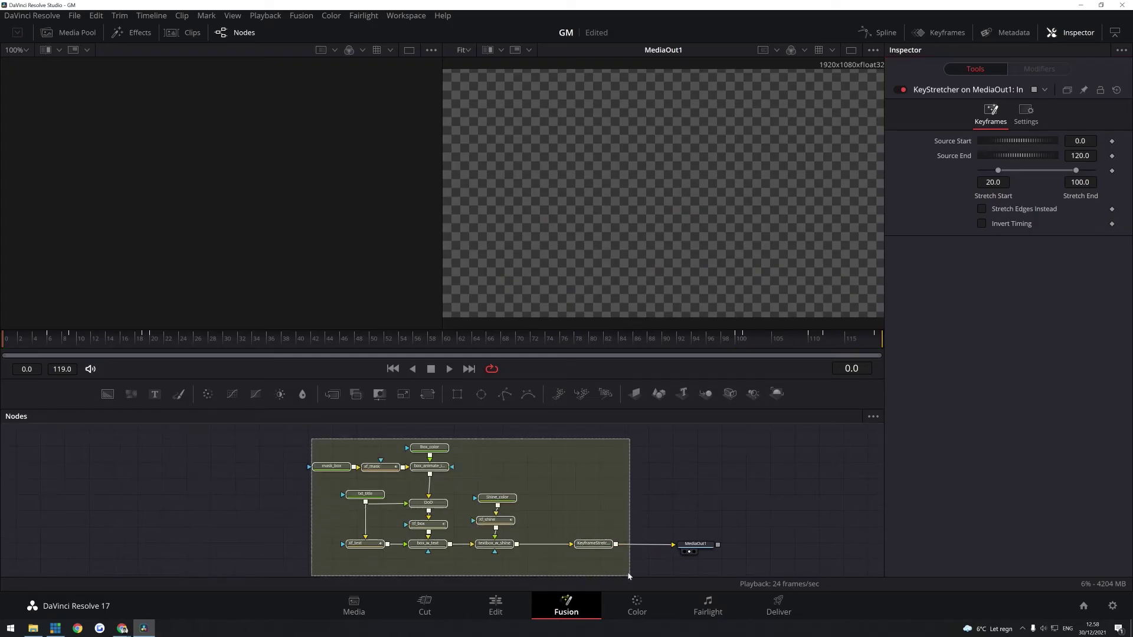
- Create a macro named Stretch_macro from all the selected title nodes
{"action": "right_click", "coordinate": [593, 543]}
{"action": "left_click", "coordinate": [767, 346]}
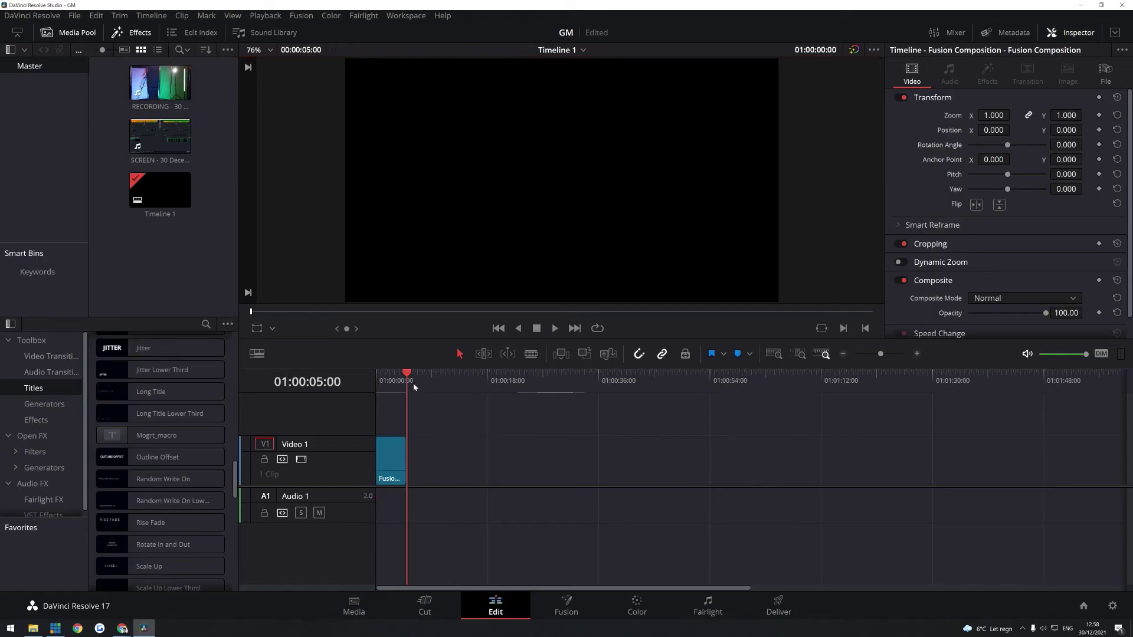
- Place the Stretch_macro title on V1 after the first clip and preview it
{"action": "left_click", "coordinate": [423, 382]}
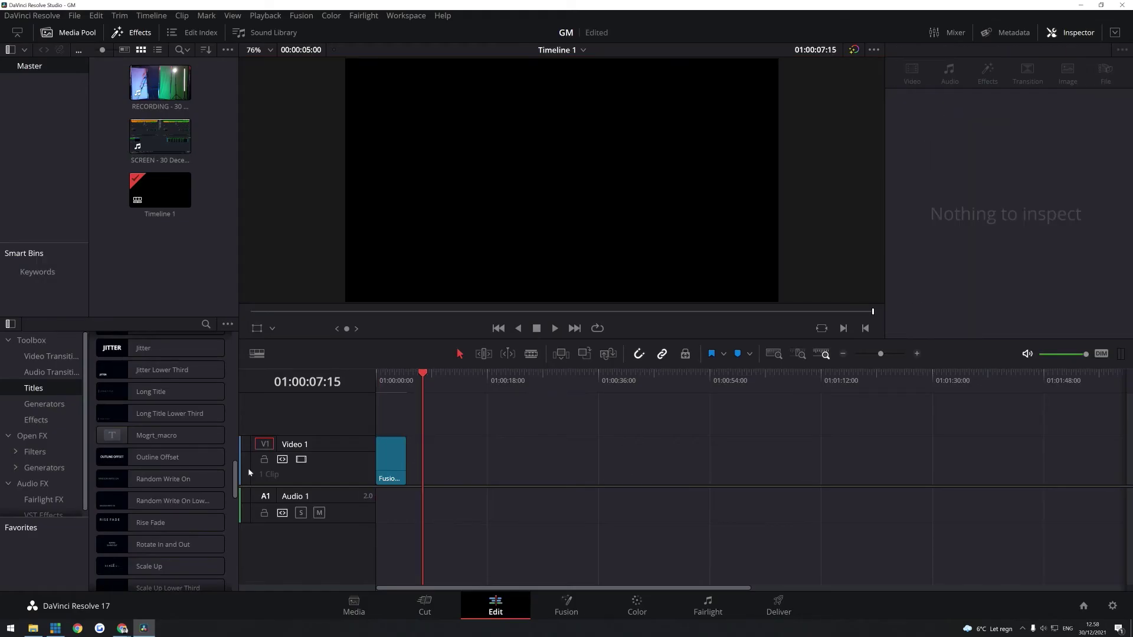
{"action": "left_click", "coordinate": [148, 436]}
{"action": "scroll", "coordinate": [148, 436], "scroll_direction": "down", "scroll_amount": 5}
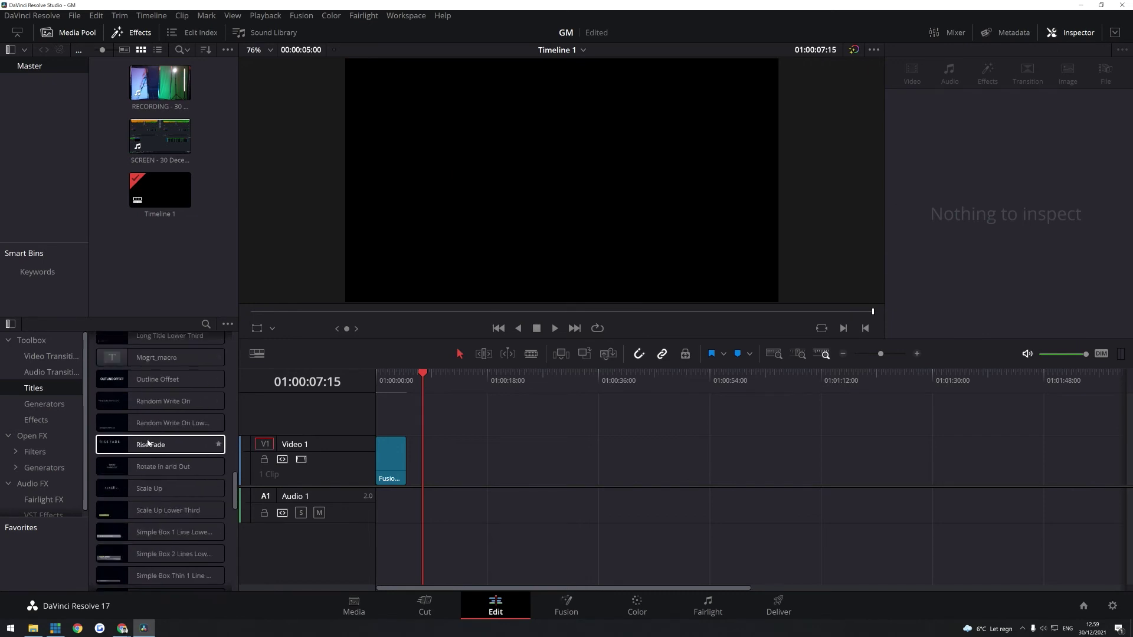
{"action": "left_click_drag", "start_coordinate": [156, 455], "coordinate": [438, 458]}
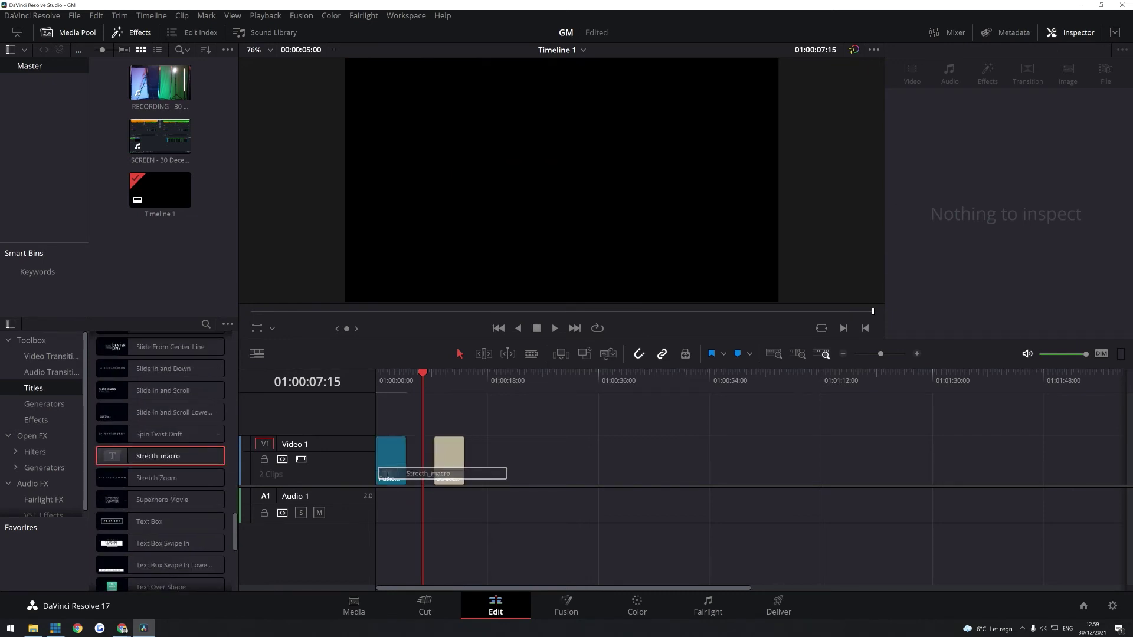
{"action": "key", "text": "space"}
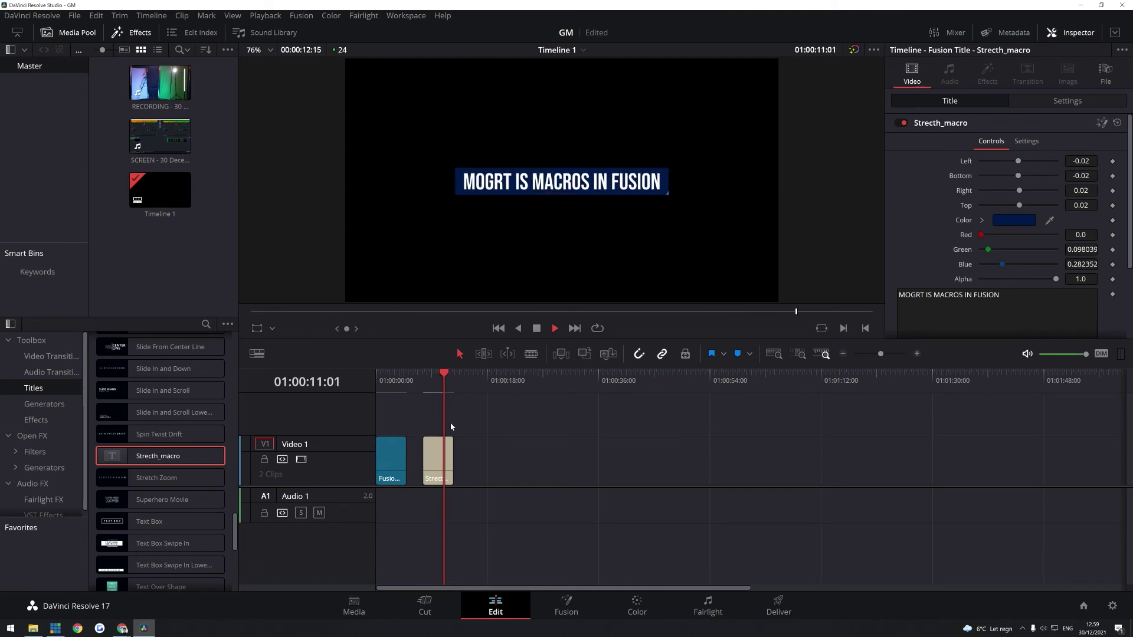
{"action": "key", "text": "space"}
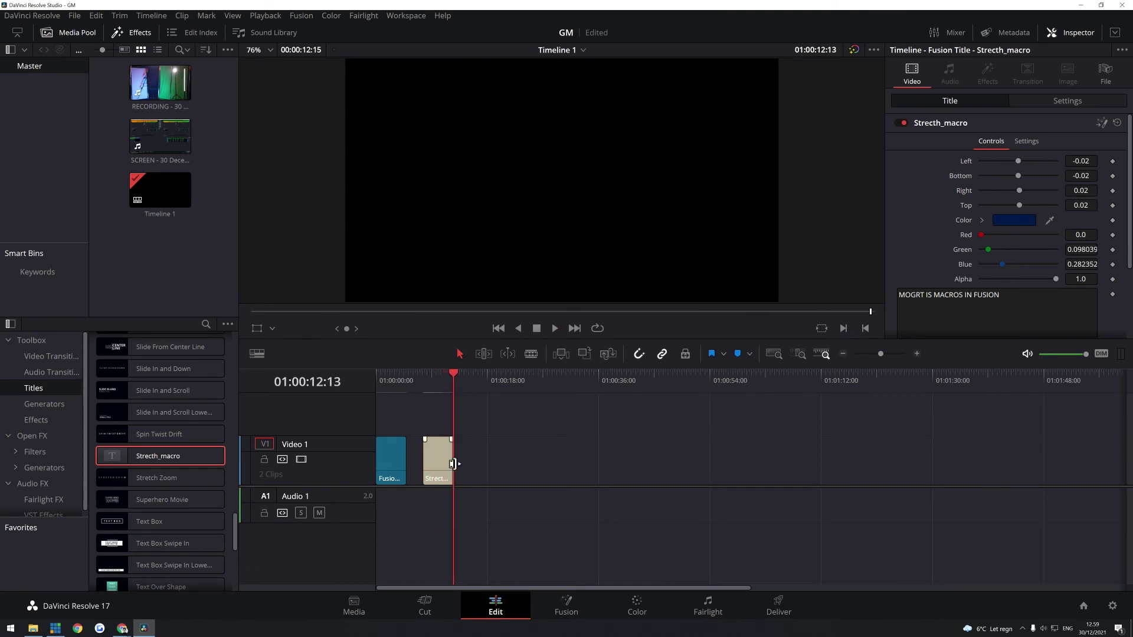
- Lengthen the Stretch_macro clip, then play and scrub to confirm the title shows to its end
{"action": "left_click_drag", "start_coordinate": [450, 464], "coordinate": [531, 464]}
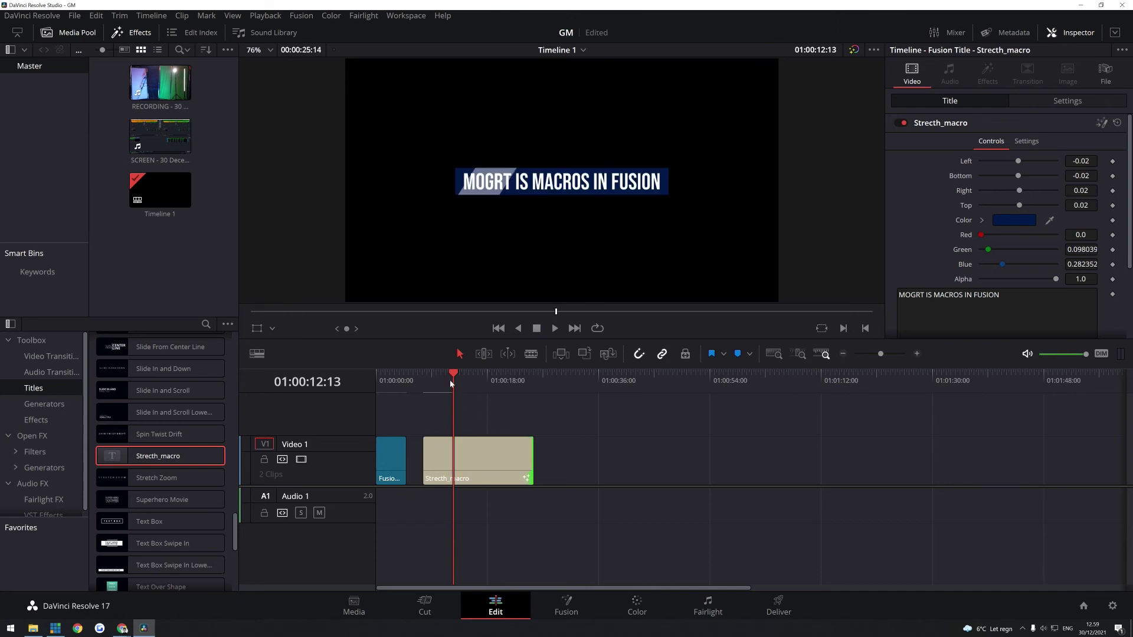
{"action": "left_click", "coordinate": [423, 380]}
{"action": "key", "text": "space"}
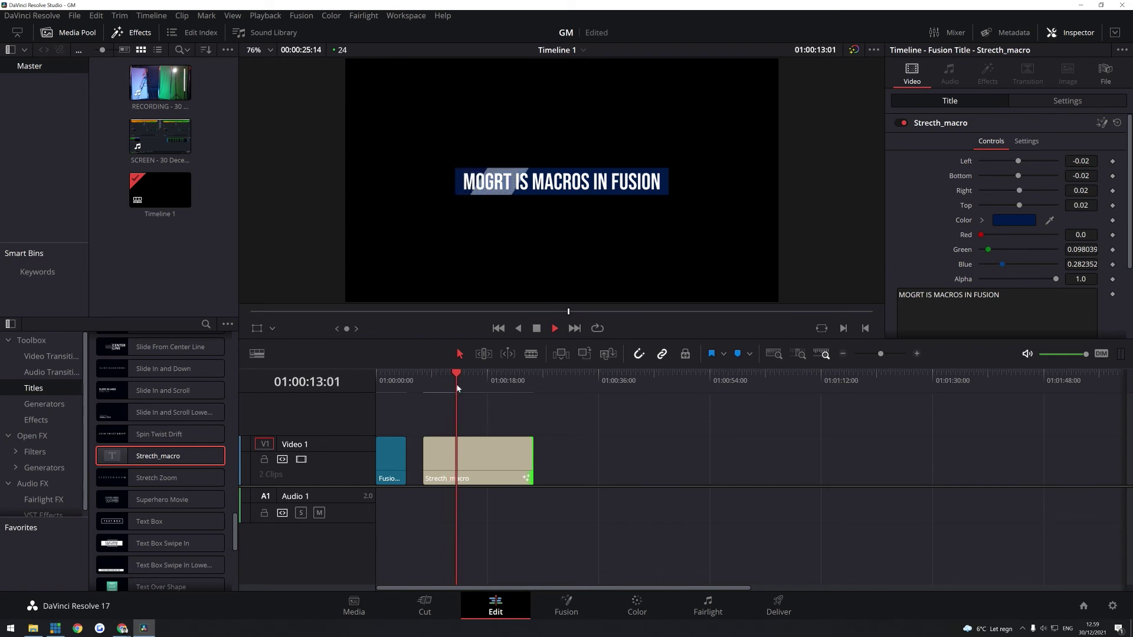
{"action": "left_click", "coordinate": [486, 380]}
{"action": "left_click_drag", "start_coordinate": [486, 380], "coordinate": [508, 380]}
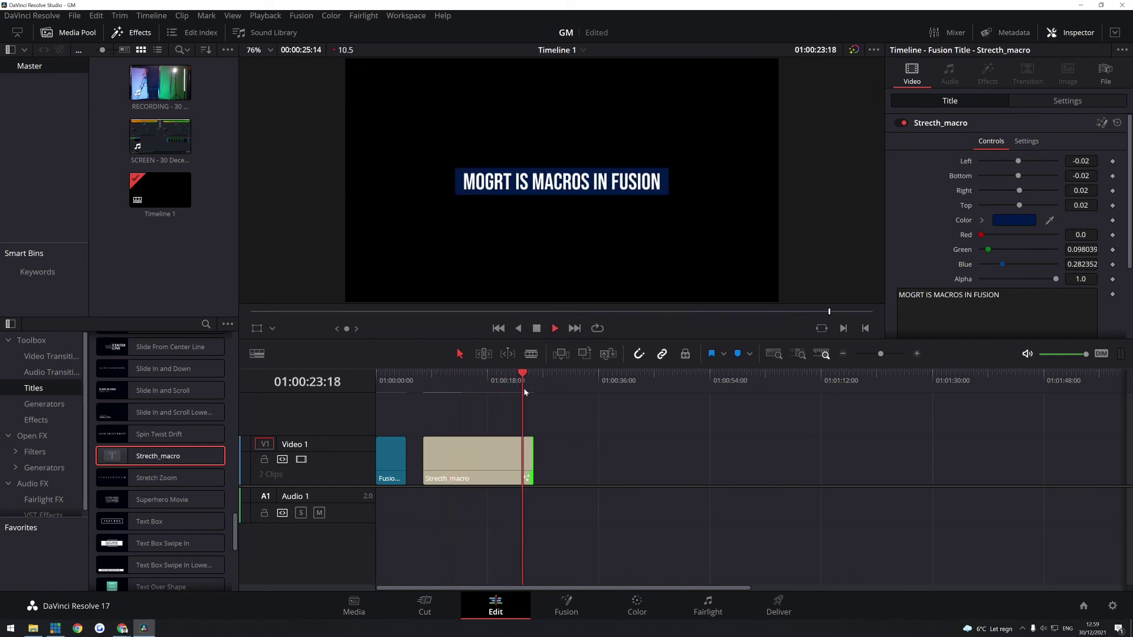